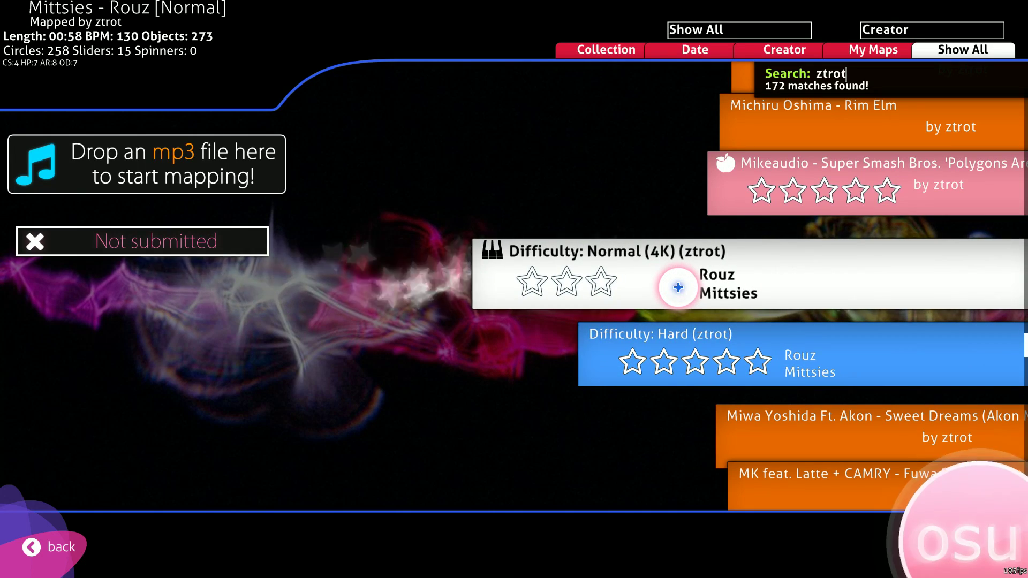
# Open the Rouz Normal (4K) beatmap in the editor and save its song setup with the allowed mode set to osu!mania
pyautogui.click(676, 287)
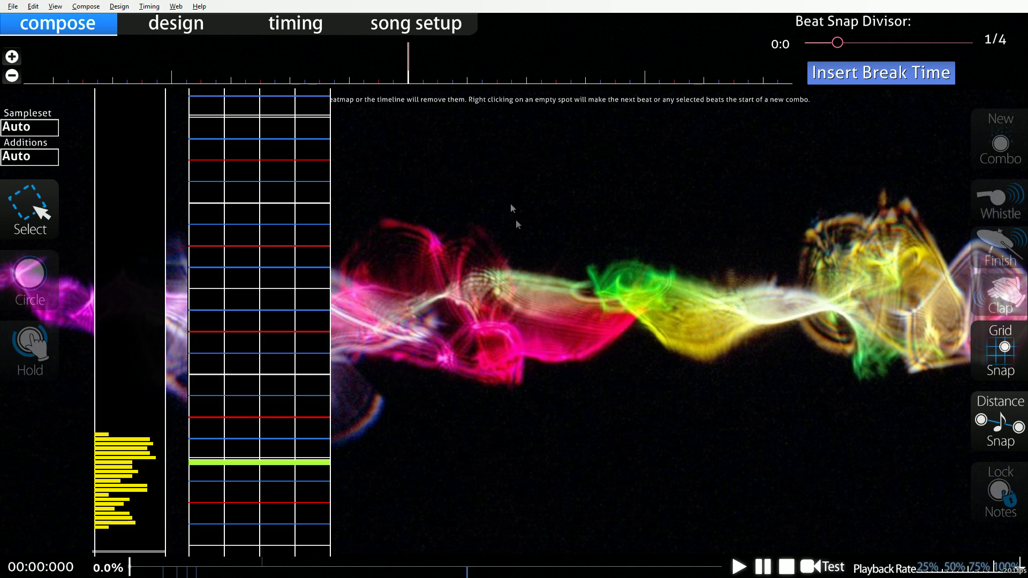
pyautogui.click(424, 26)
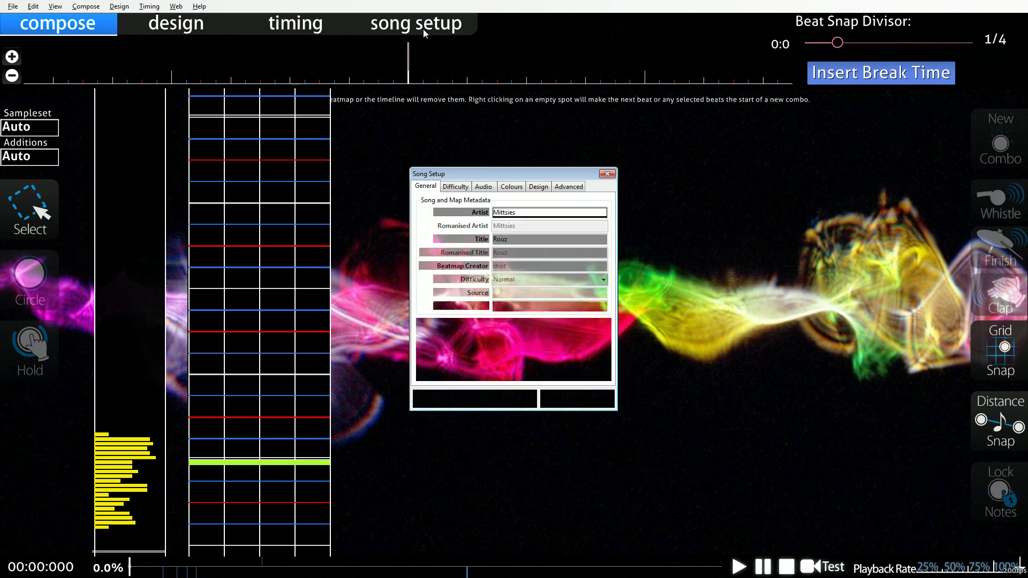
pyautogui.click(569, 188)
pyautogui.click(536, 287)
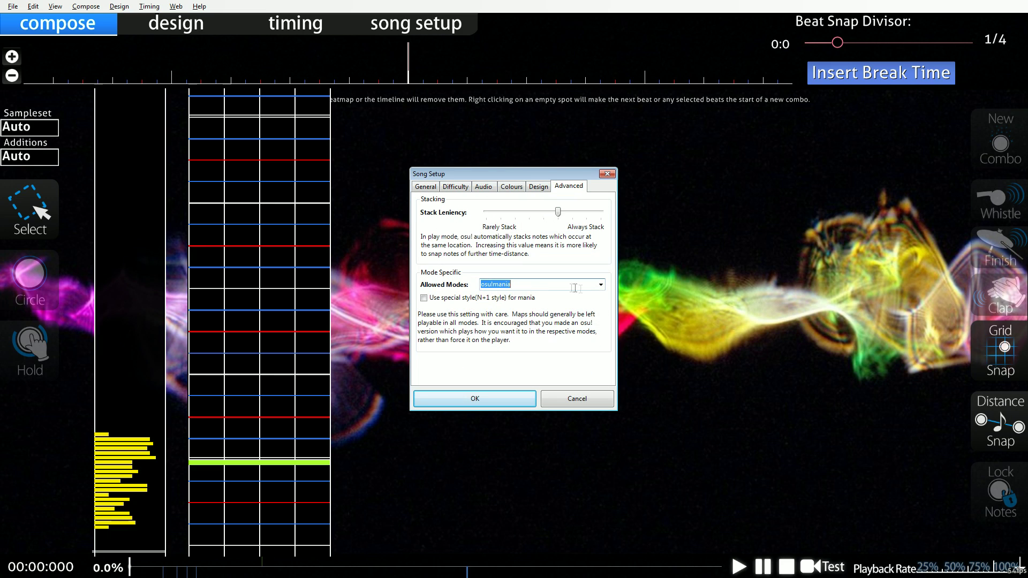
pyautogui.click(601, 285)
pyautogui.click(518, 321)
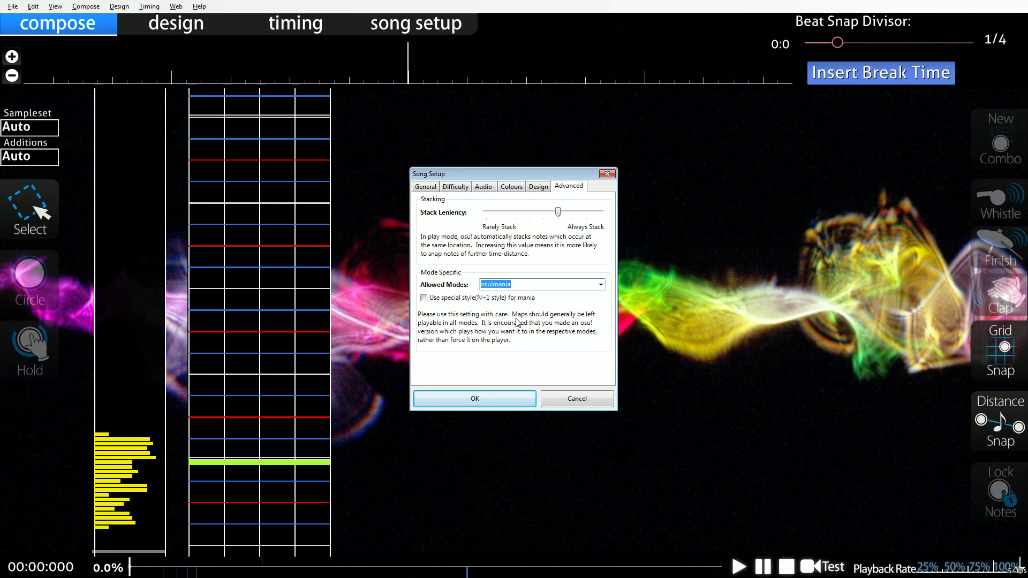
pyautogui.click(499, 400)
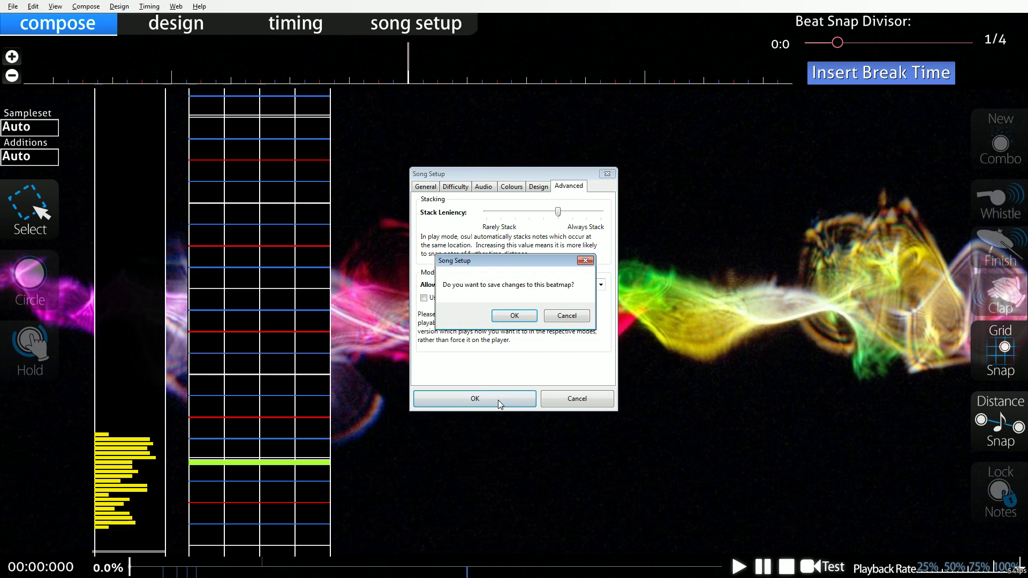
pyautogui.click(512, 316)
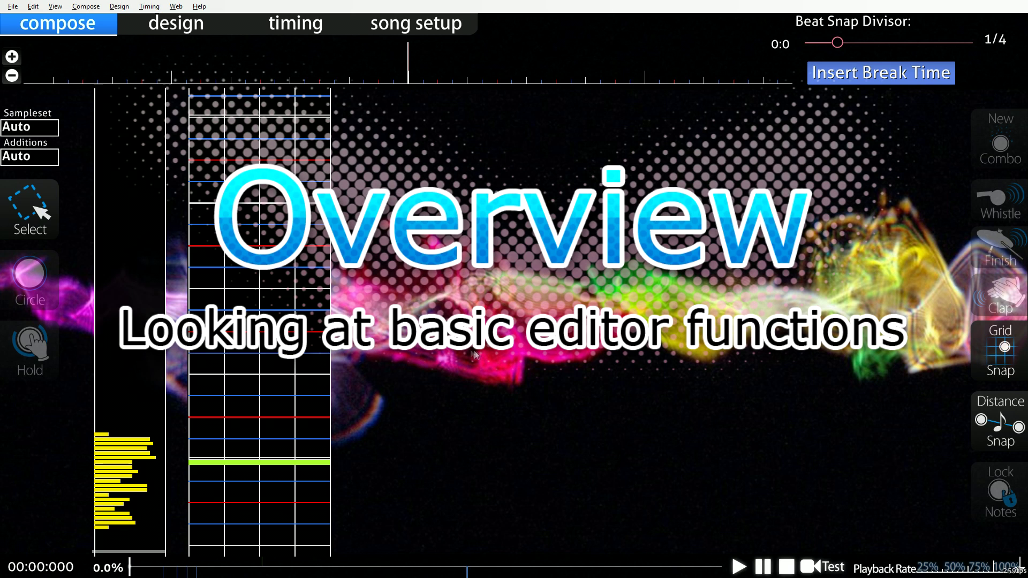
# Play the start of the beatmap to preview its notes and check the BPM and offset settings
pyautogui.press('space')
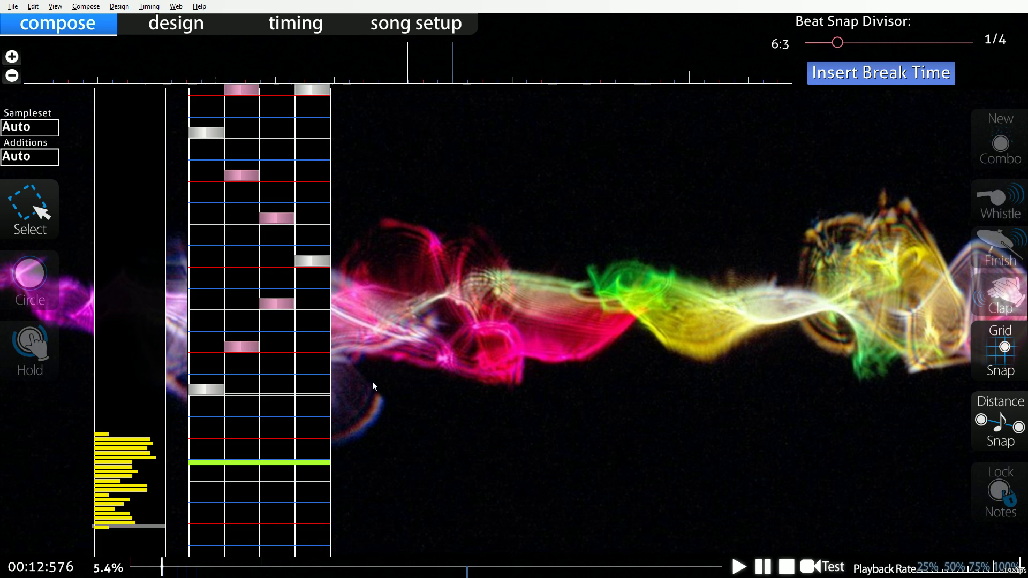
pyautogui.press('space')
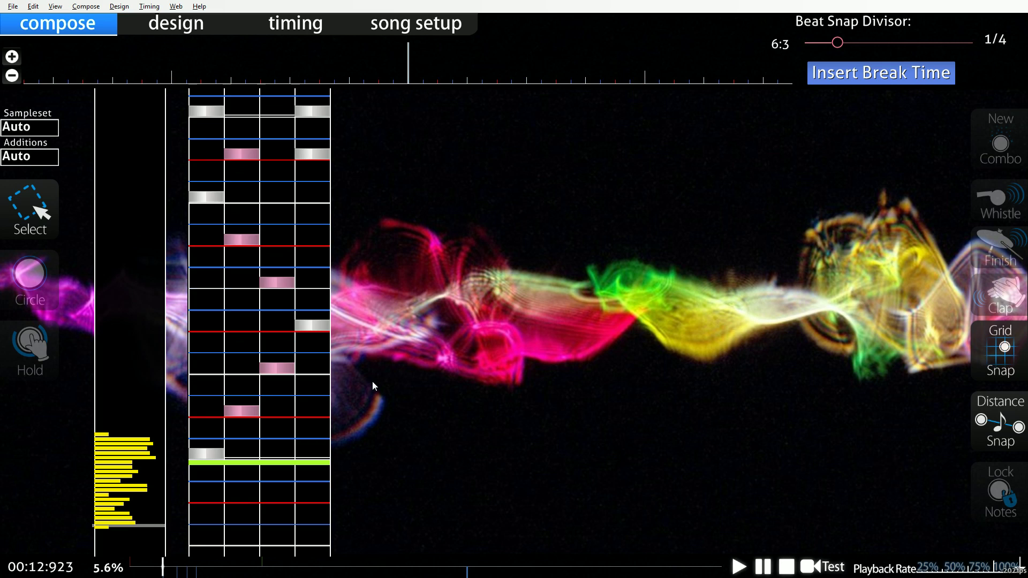
pyautogui.click(283, 25)
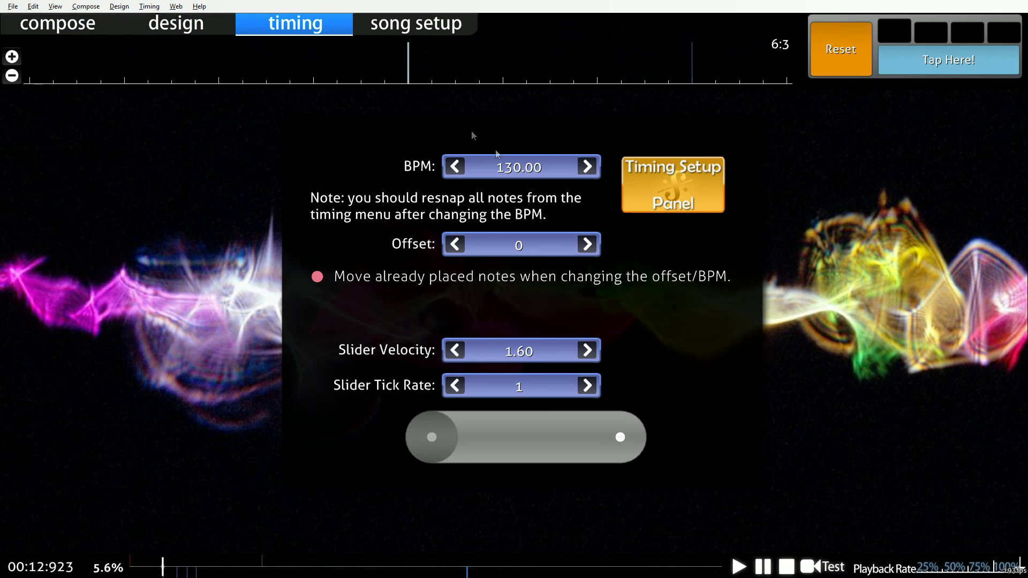
pyautogui.click(68, 28)
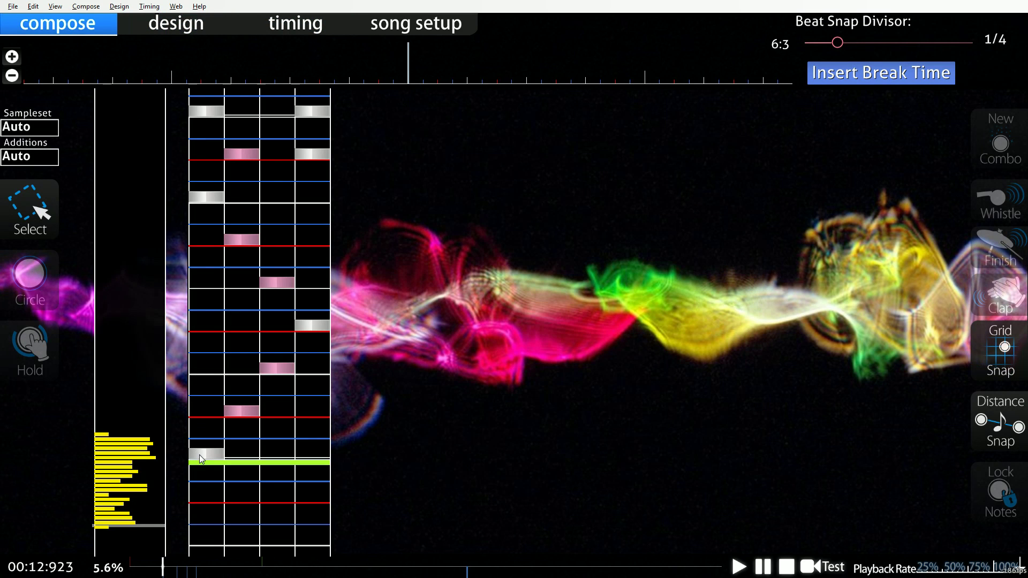
# Try moving the first- and second-column notes near 00:12:923 along the timeline
pyautogui.scroll(5, 207, 441)
pyautogui.scroll(-6, 215, 407)
pyautogui.scroll(5, 223, 376)
pyautogui.scroll(-5, 223, 372)
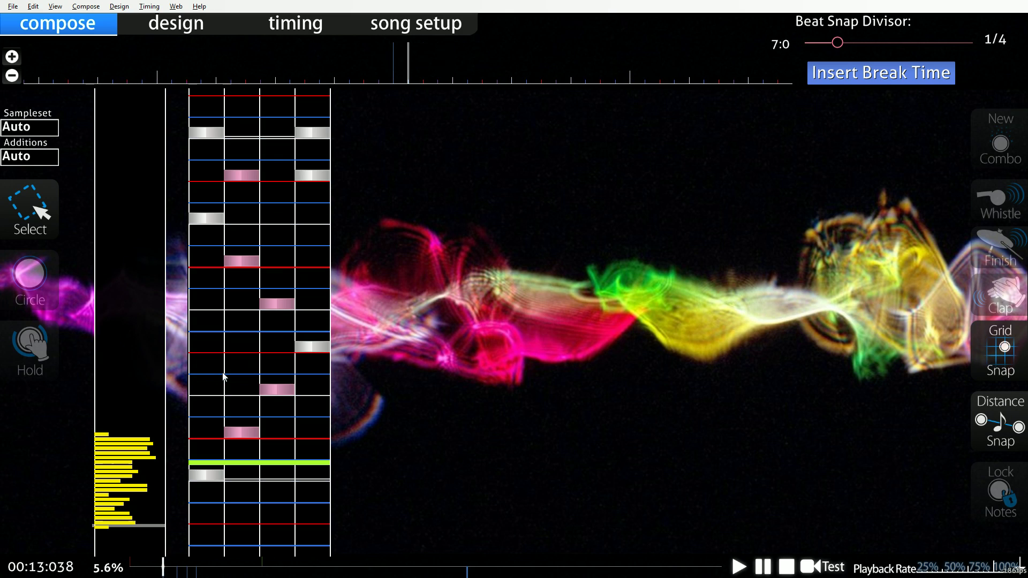
pyautogui.scroll(1, 214, 415)
pyautogui.moveTo(208, 454); pyautogui.dragTo(211, 423)
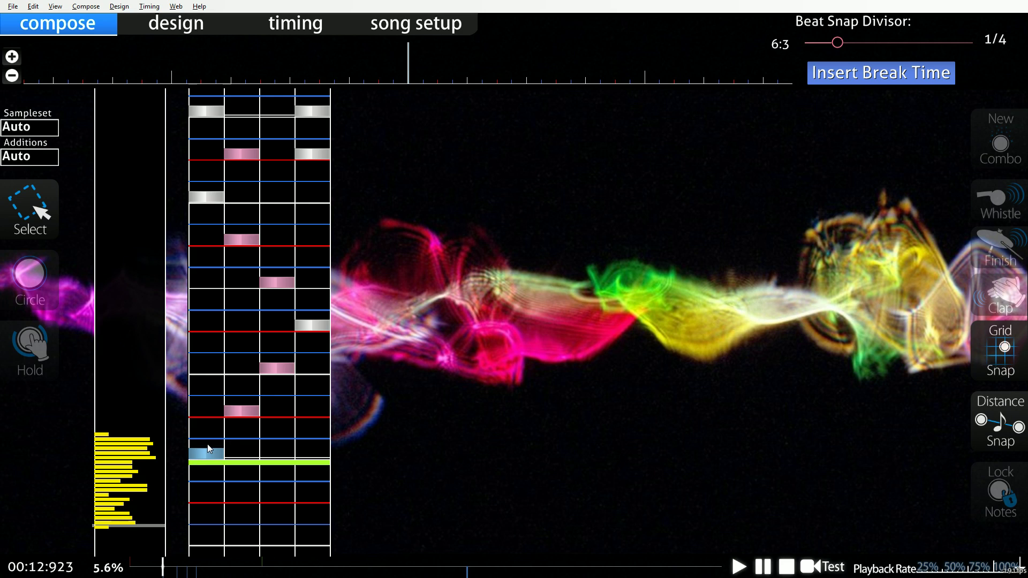
pyautogui.moveTo(240, 417); pyautogui.dragTo(242, 389)
# Place one-beat hold notes in the first and fourth columns at 00:12:923 and delete the single notes between them
pyautogui.click(25, 342)
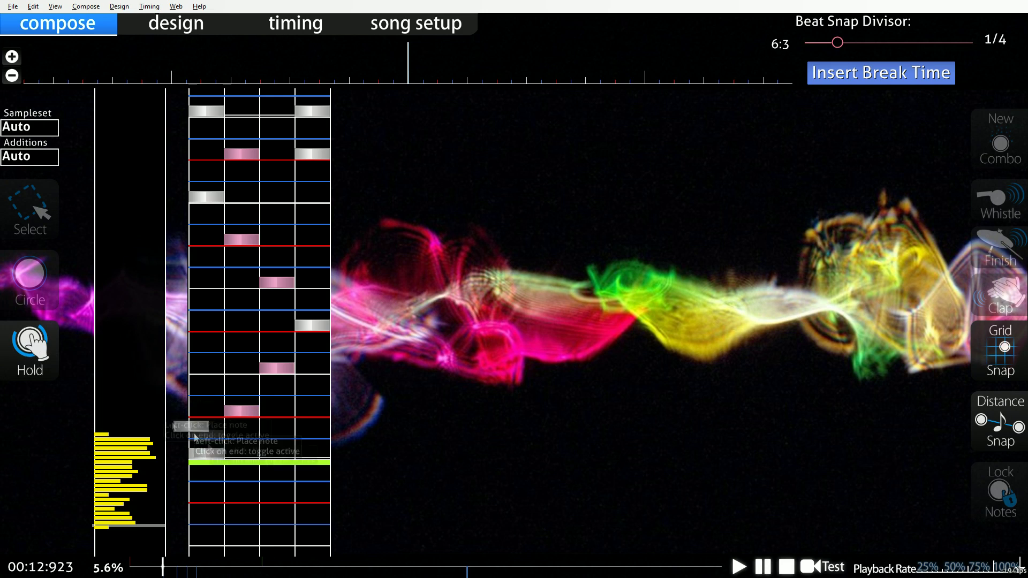
pyautogui.moveTo(206, 454); pyautogui.dragTo(202, 374)
pyautogui.rightClick(241, 415)
pyautogui.click(314, 455)
pyautogui.moveTo(314, 462); pyautogui.dragTo(314, 408)
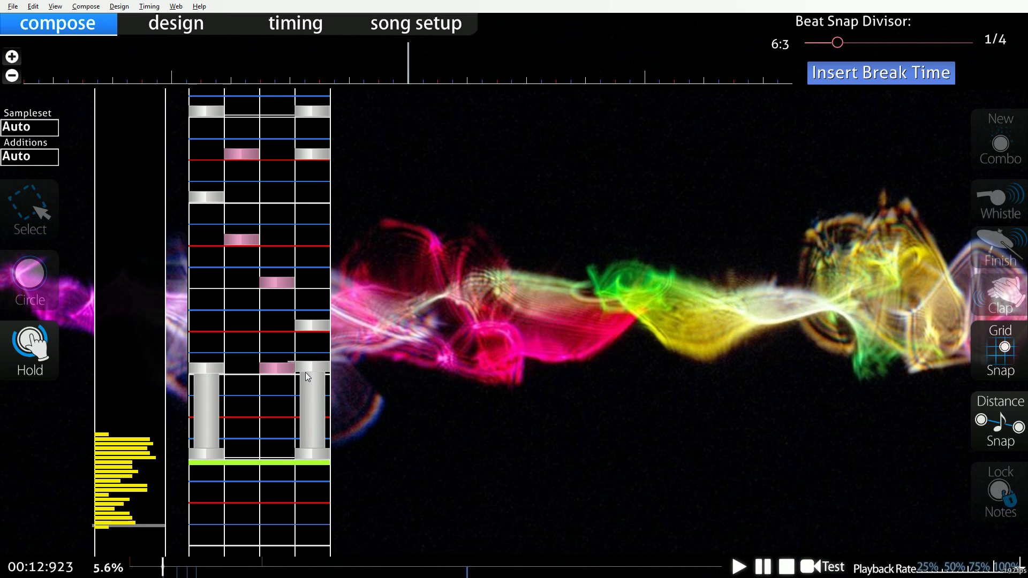
pyautogui.rightClick(277, 368)
# Place single notes across the columns on the quarter beat after the hold notes' ends and delete them again
pyautogui.click(54, 290)
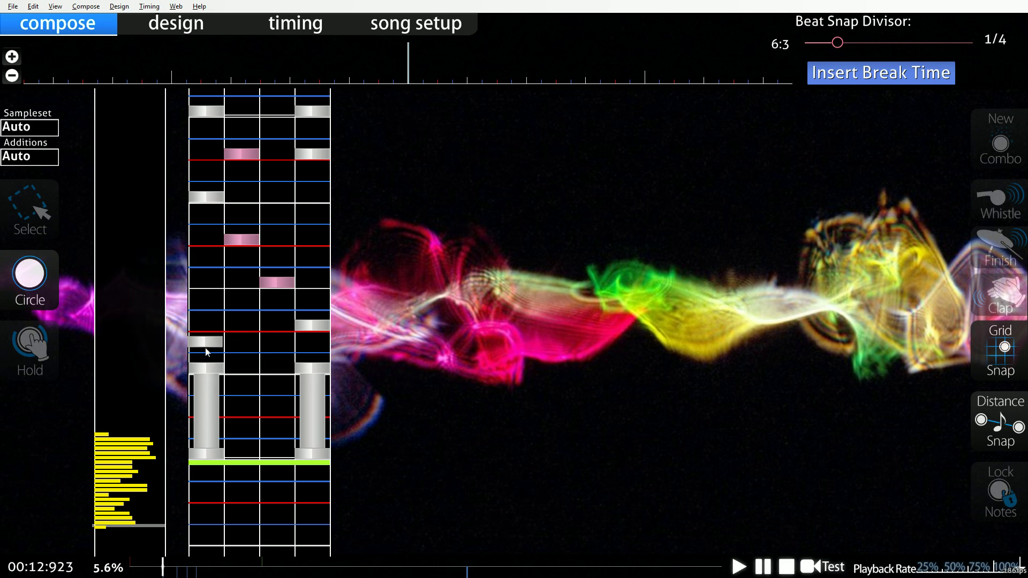
pyautogui.click(242, 348)
pyautogui.click(276, 348)
pyautogui.click(312, 349)
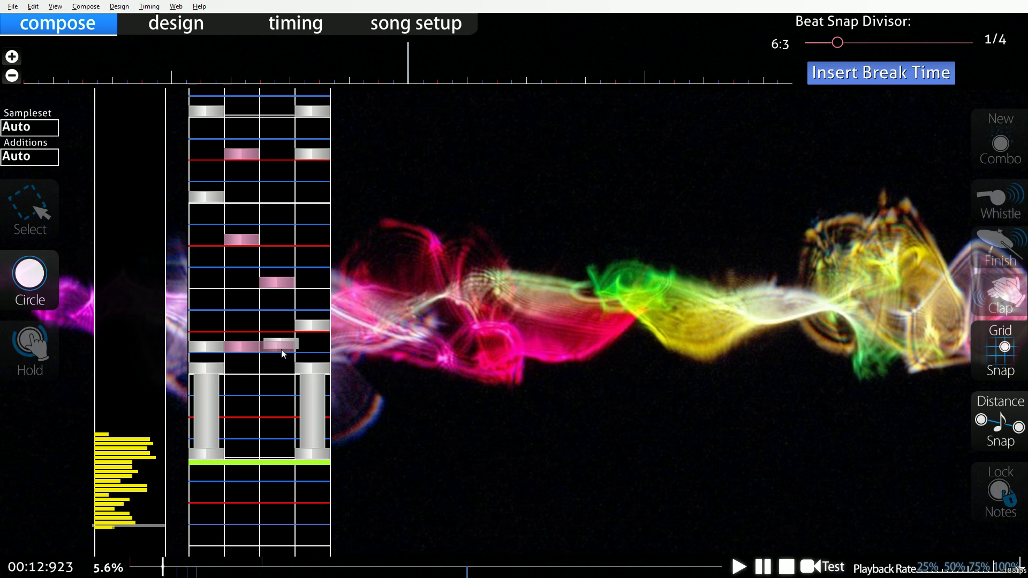
pyautogui.rightClick(246, 350)
pyautogui.rightClick(206, 346)
# Play the beatmap from 00:12:576, pause it, and look over the surrounding notes
pyautogui.scroll(2, 254, 409)
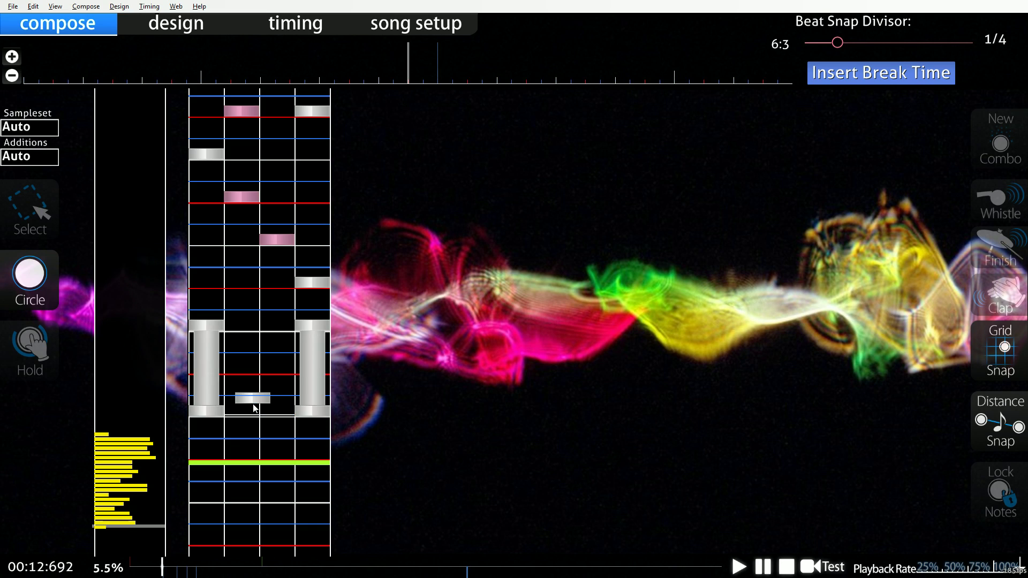
pyautogui.scroll(-2, 253, 408)
pyautogui.scroll(3, 317, 425)
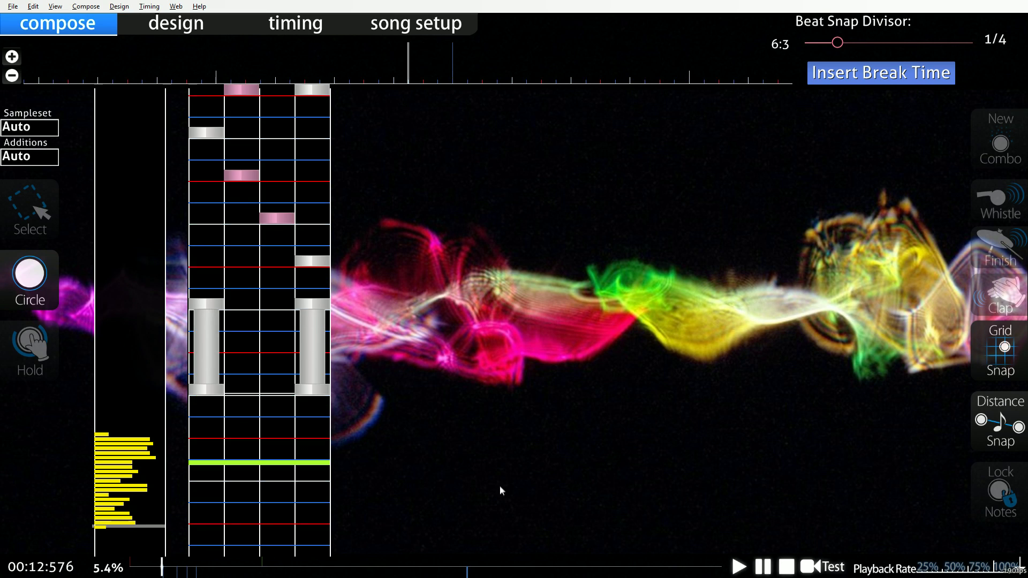
pyautogui.click(738, 569)
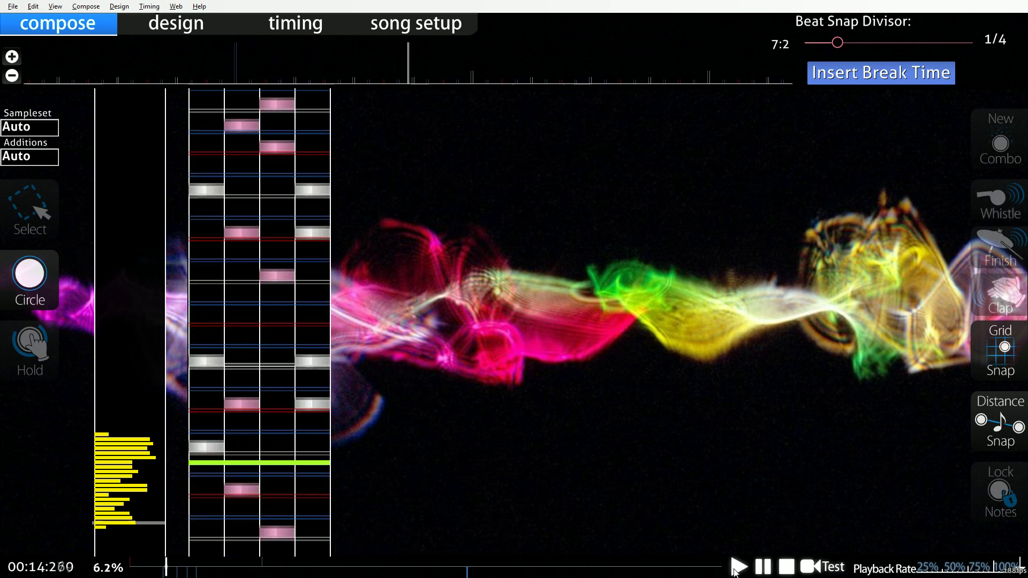
pyautogui.click(763, 566)
pyautogui.scroll(8, 525, 442)
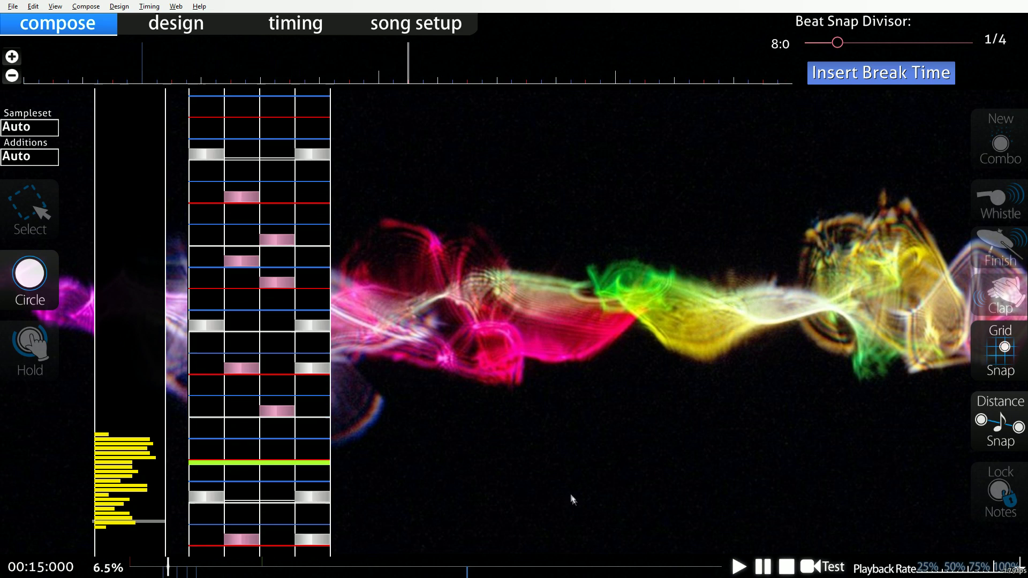
pyautogui.scroll(4, 469, 346)
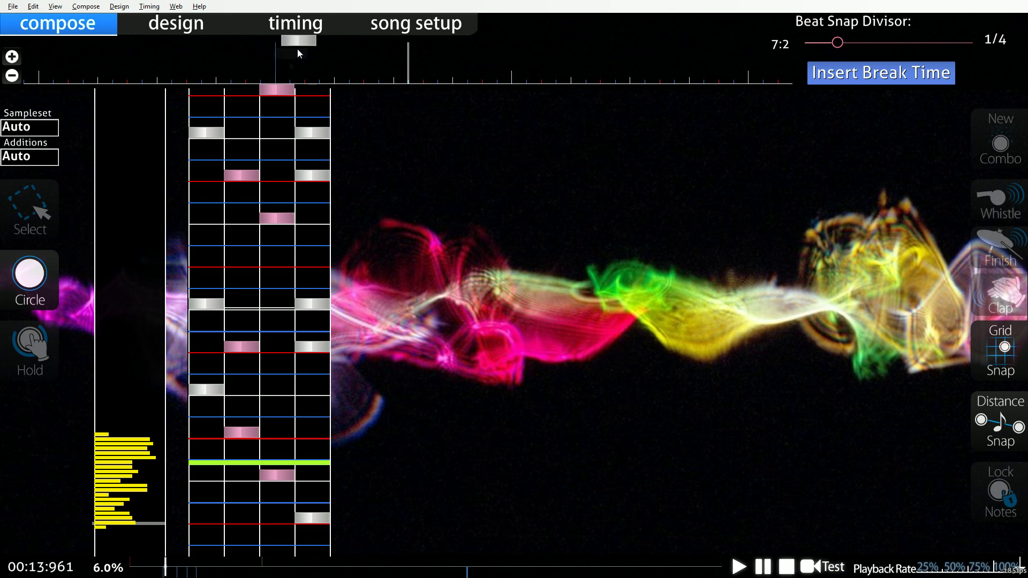
# Review the timing and control points of the beatmap and return to composing without applying changes
pyautogui.click(291, 27)
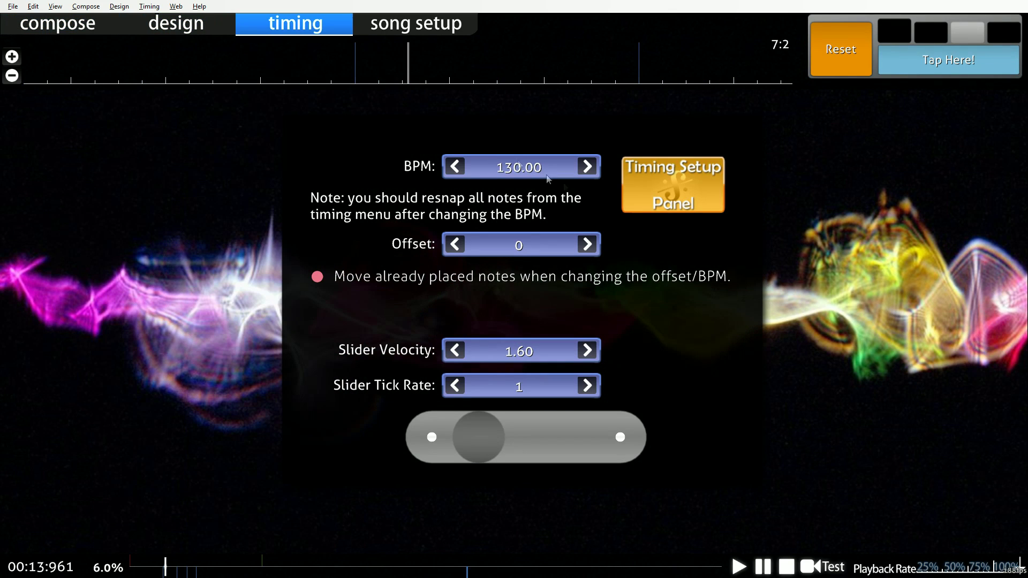
pyautogui.click(647, 190)
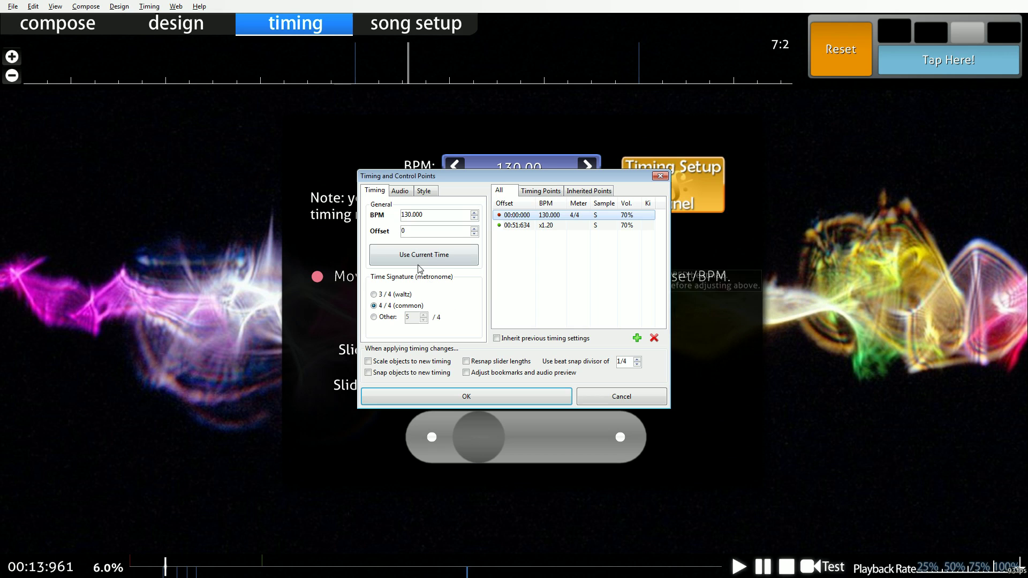
pyautogui.click(631, 397)
pyautogui.click(32, 26)
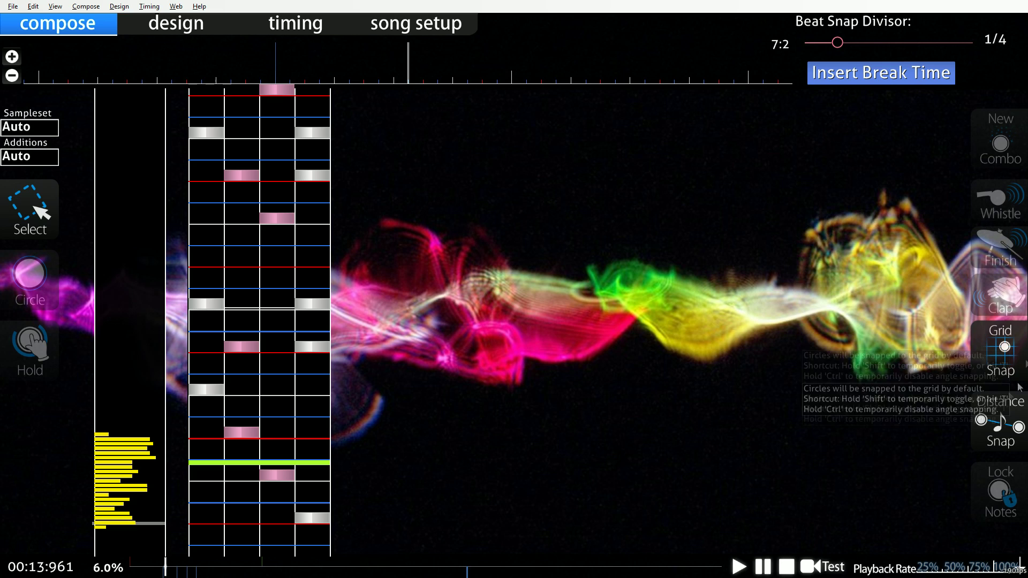
pyautogui.scroll(-3, 356, 377)
pyautogui.scroll(3, 357, 375)
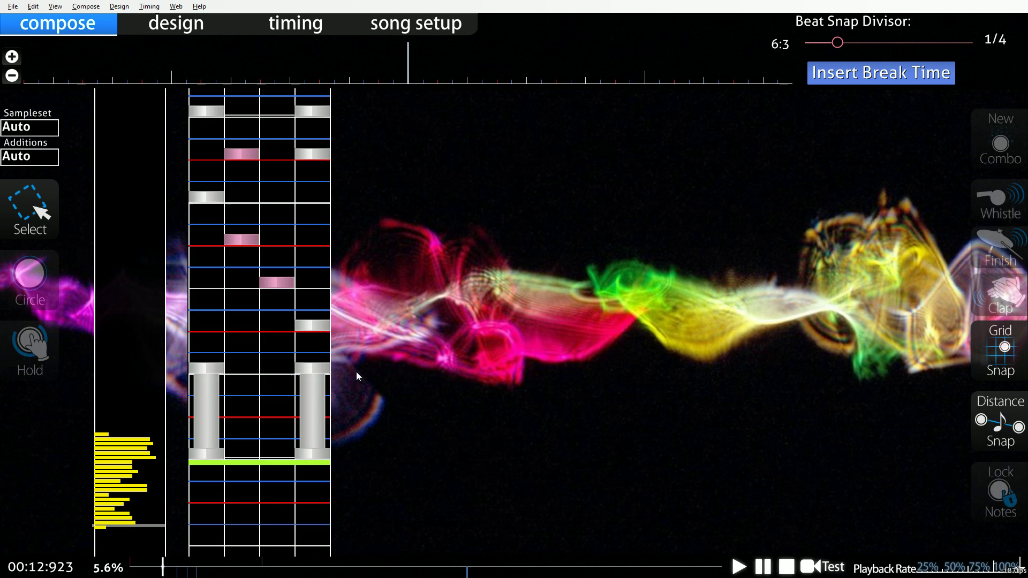
pyautogui.scroll(-8, 356, 375)
pyautogui.scroll(-1, 355, 374)
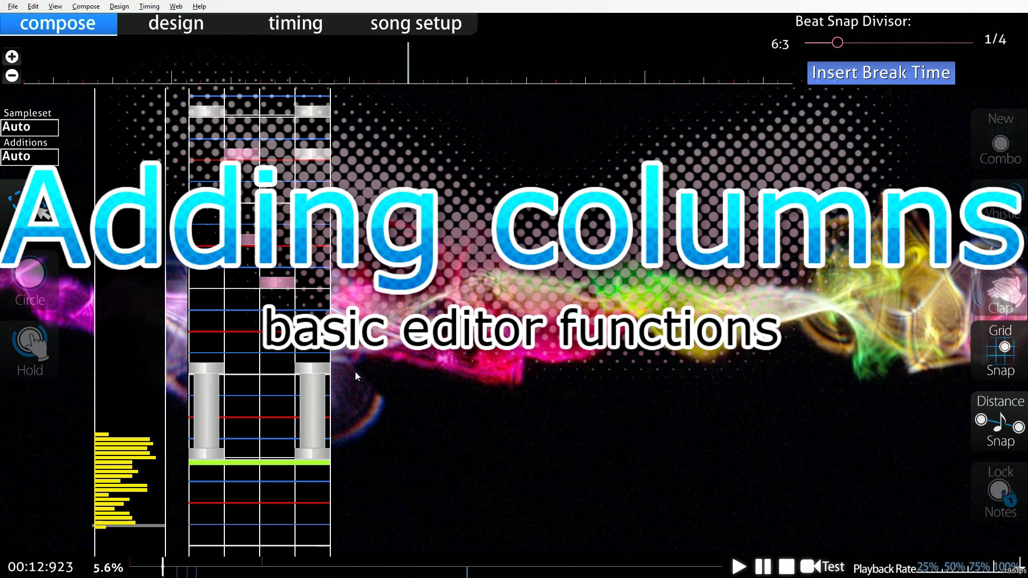
pyautogui.scroll(3, 356, 373)
pyautogui.scroll(2, 355, 372)
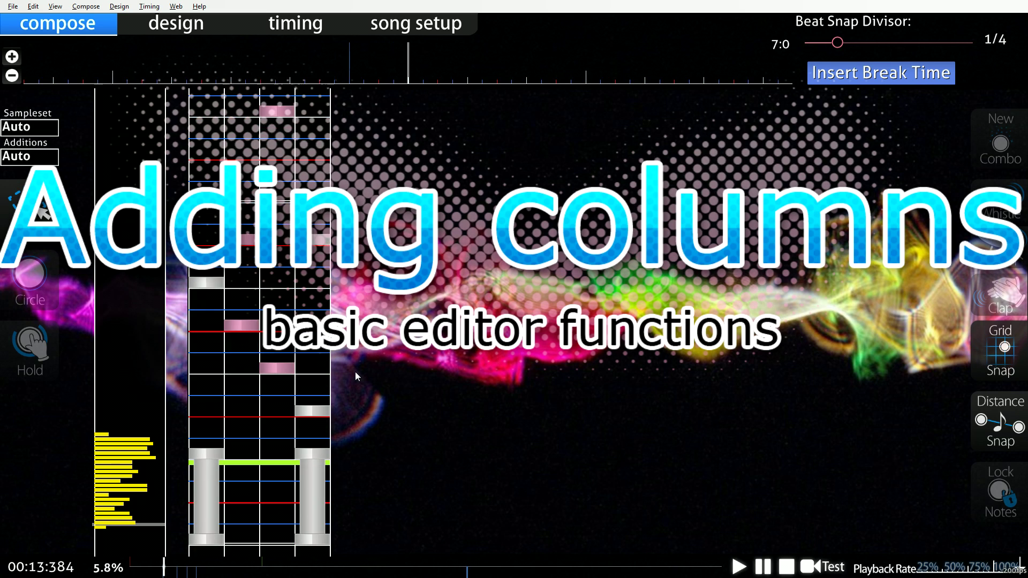
pyautogui.scroll(-3, 356, 372)
pyautogui.scroll(-2, 355, 371)
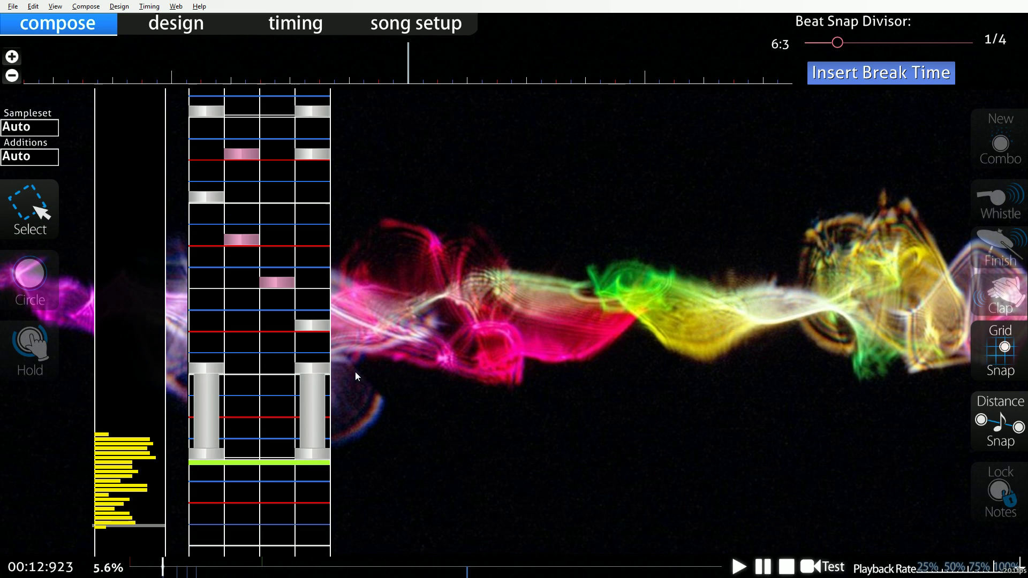
pyautogui.scroll(2, 356, 371)
pyautogui.scroll(-2, 355, 372)
# Set the beatmap's column count to 6 in the difficulty settings and save the changes
pyautogui.click(435, 22)
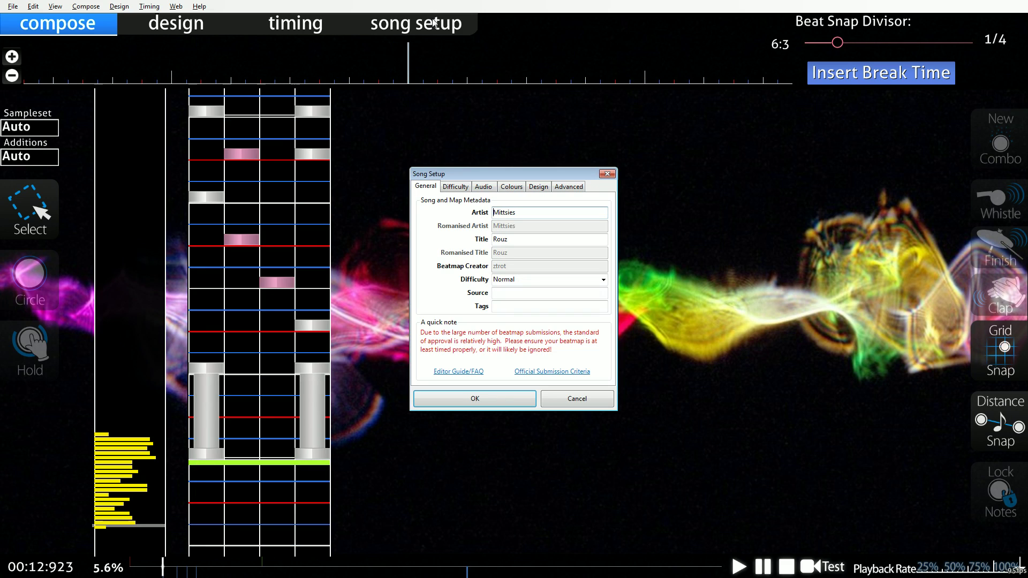
pyautogui.click(457, 188)
pyautogui.moveTo(497, 256); pyautogui.dragTo(548, 259)
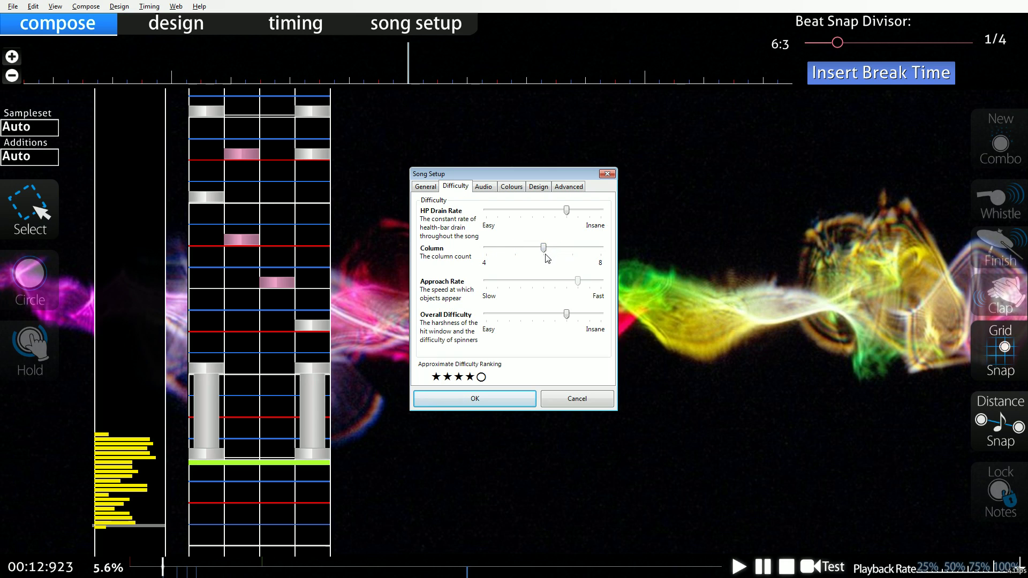
pyautogui.click(493, 400)
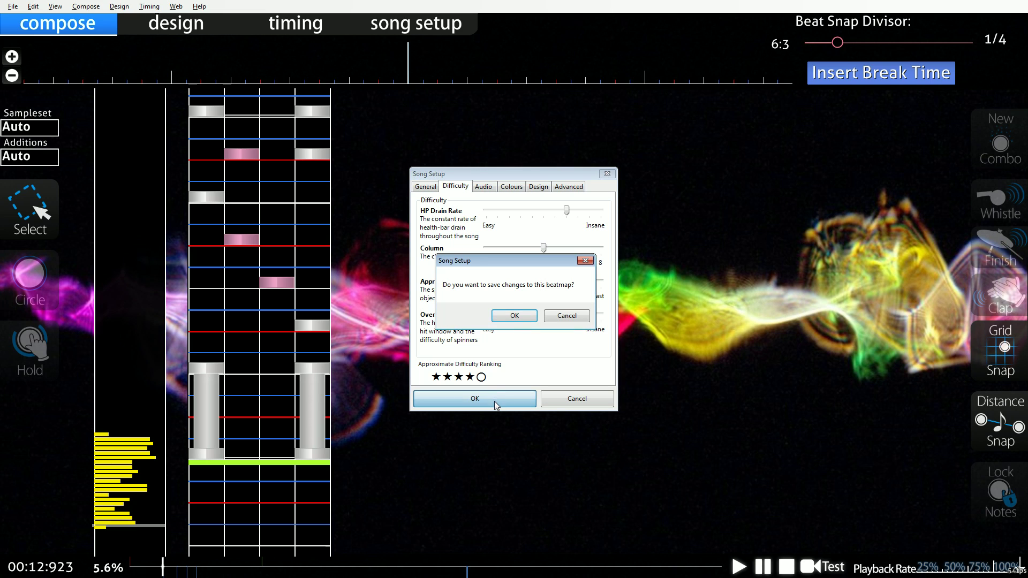
pyautogui.click(511, 318)
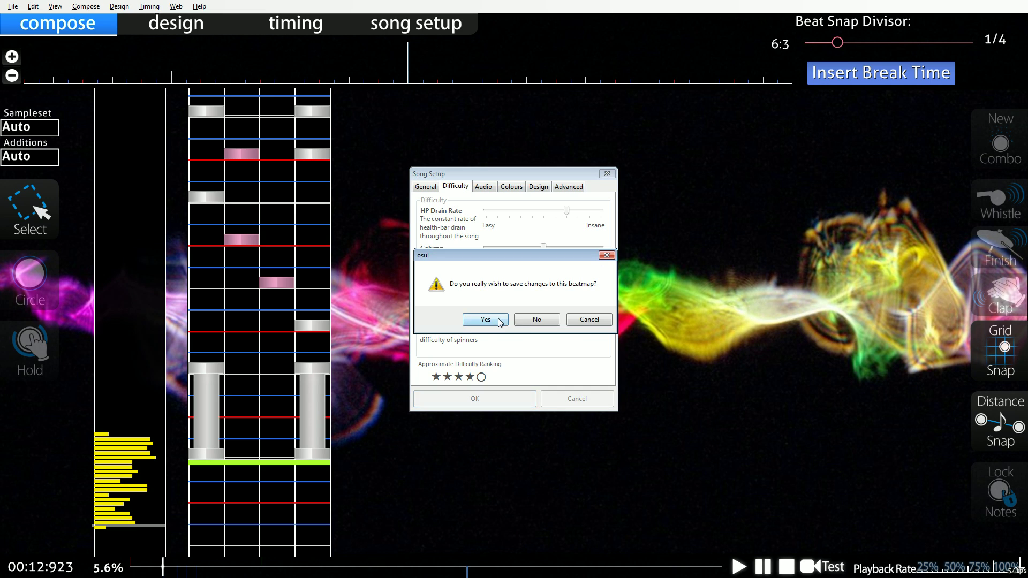
pyautogui.click(498, 319)
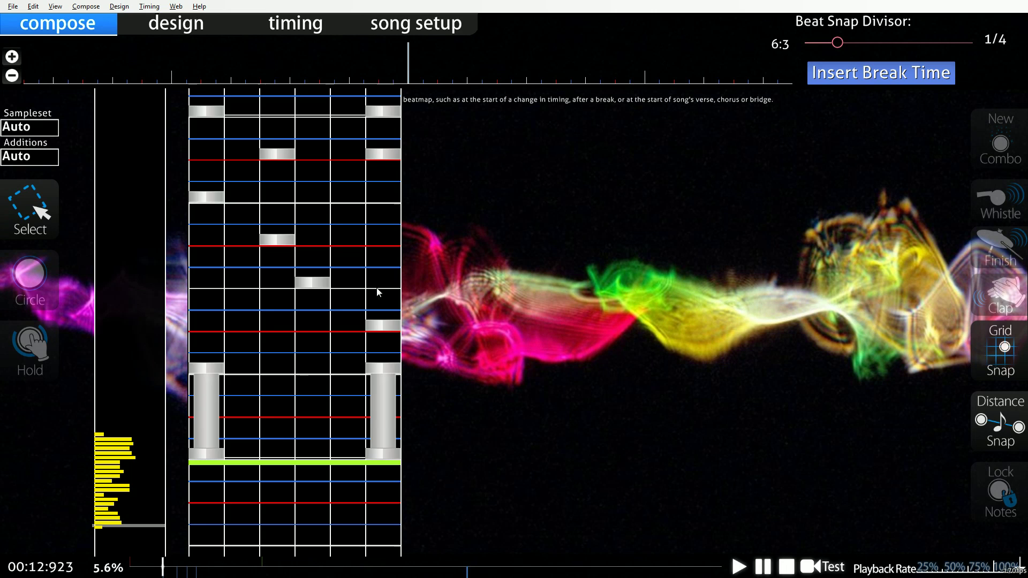
# Examine how the existing notes are distributed across the six columns around 00:13:500
pyautogui.scroll(2, 377, 292)
pyautogui.scroll(-8, 374, 297)
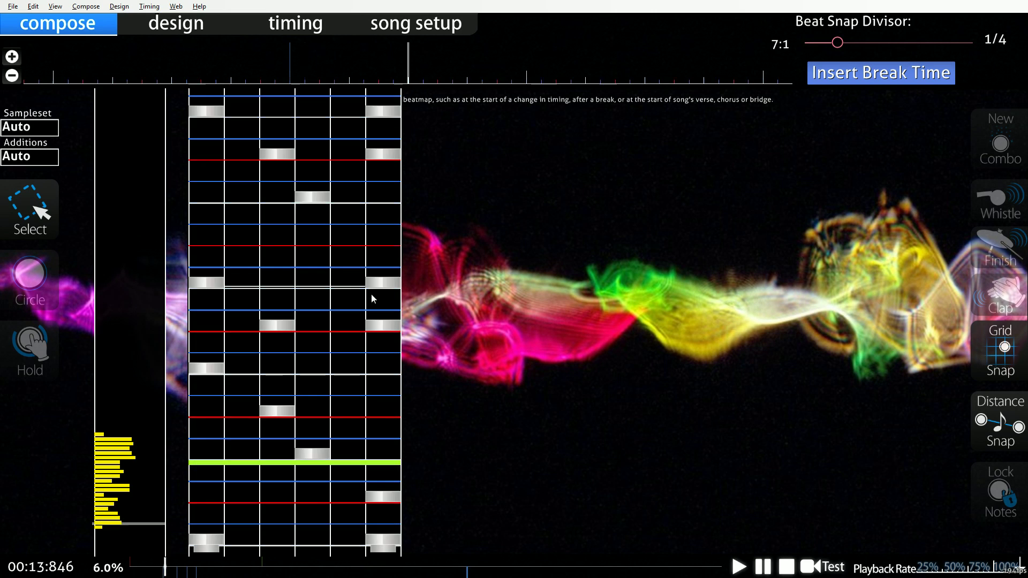
pyautogui.scroll(-5, 374, 299)
pyautogui.scroll(8, 373, 298)
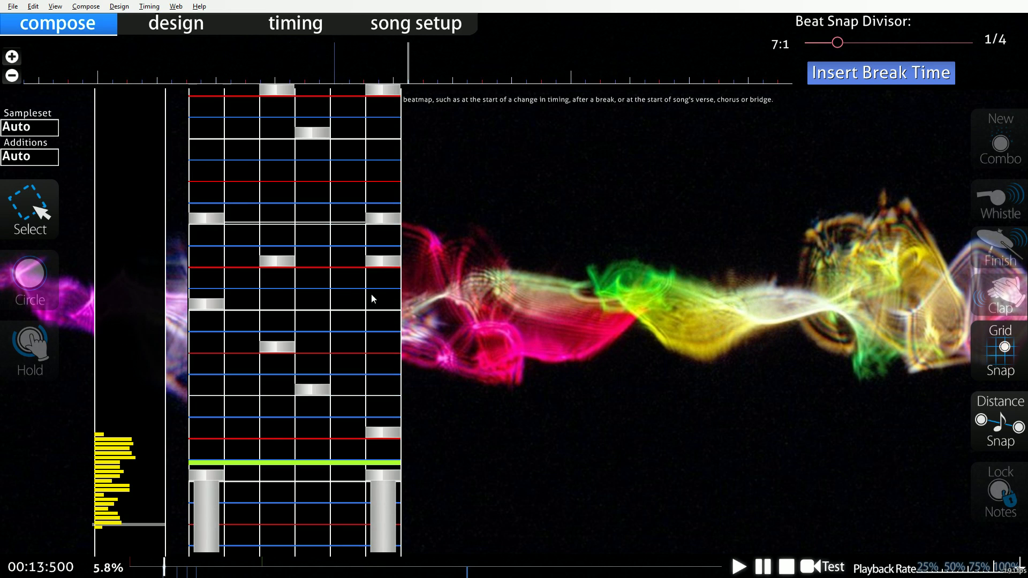
# Examine the note patterns across the six columns from about 00:12:346 through 00:19:153
pyautogui.scroll(4, 372, 295)
pyautogui.scroll(-4, 371, 295)
pyautogui.scroll(10, 371, 294)
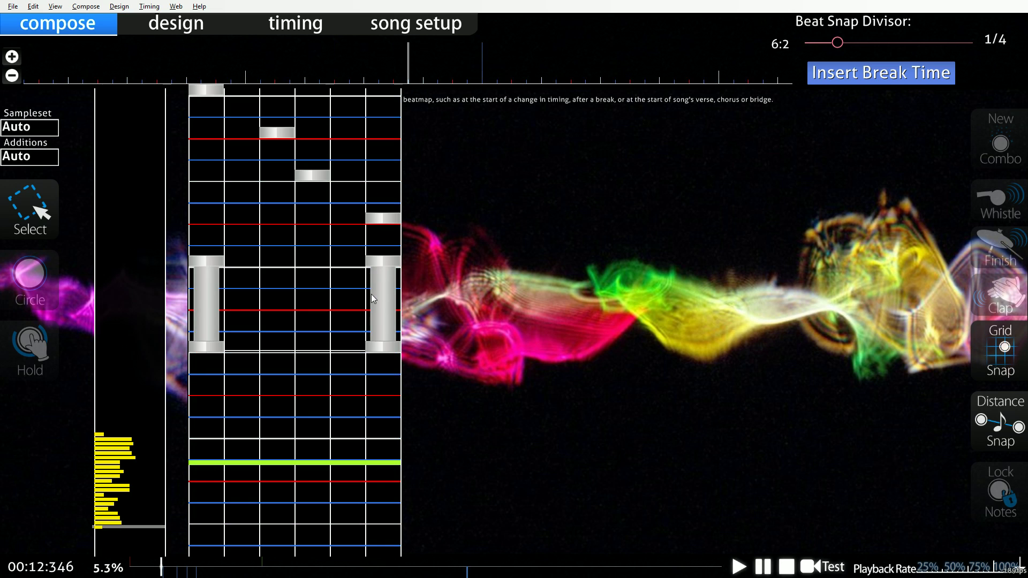
pyautogui.scroll(-7, 371, 294)
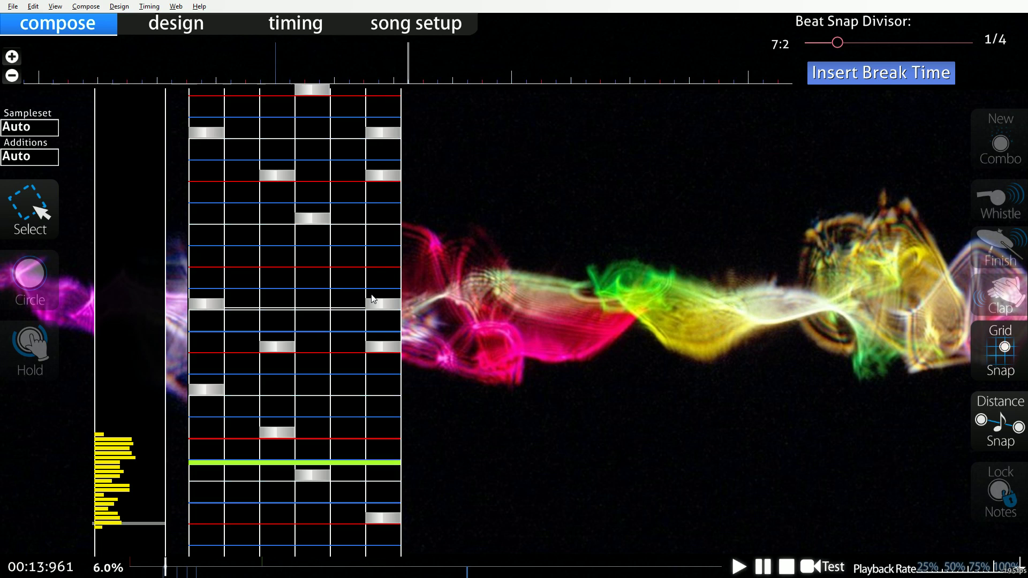
pyautogui.scroll(-4, 371, 295)
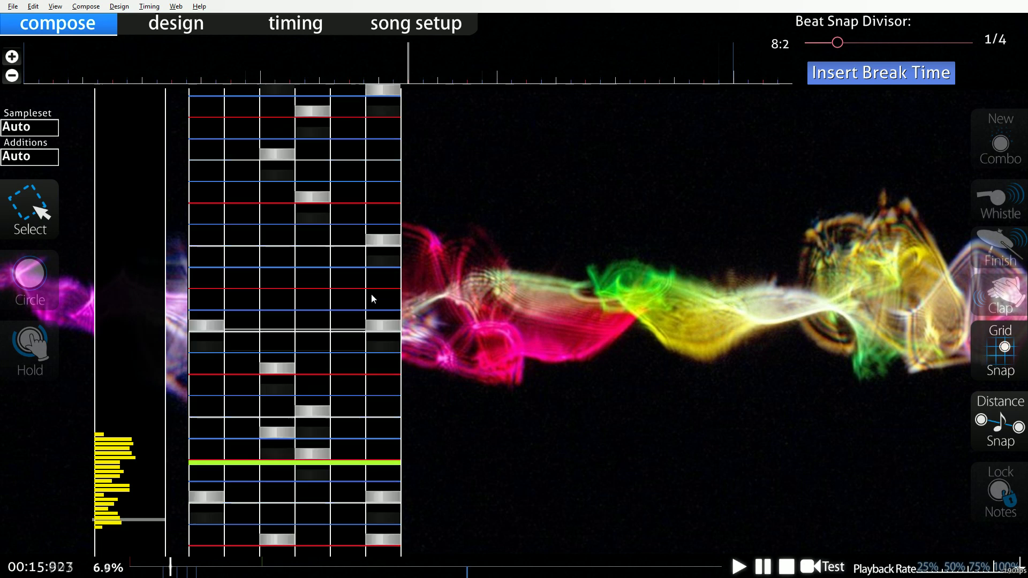
pyautogui.scroll(-16, 371, 294)
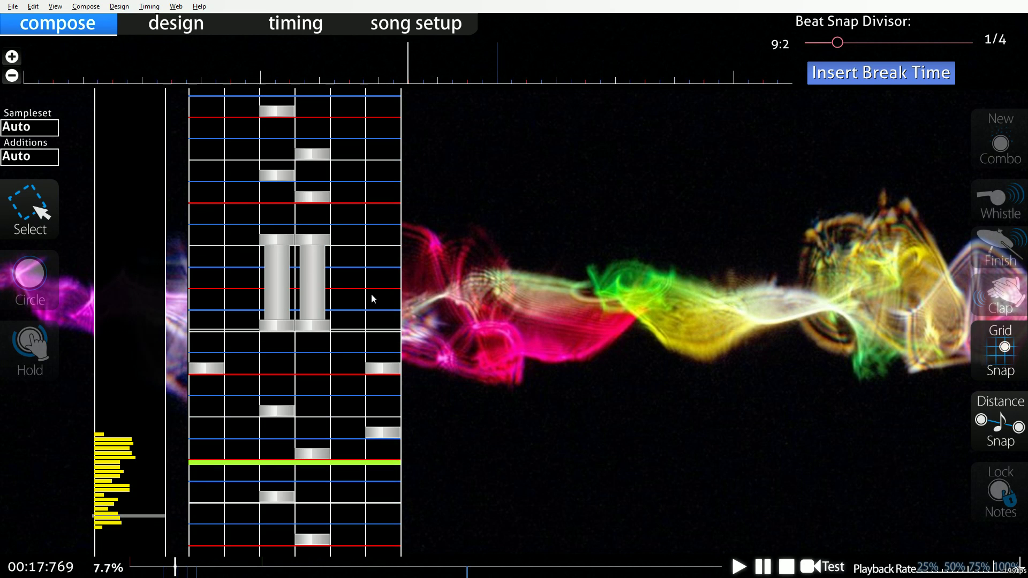
pyautogui.scroll(-2, 373, 299)
pyautogui.scroll(1, 373, 299)
pyautogui.scroll(-7, 373, 299)
pyautogui.scroll(1, 373, 299)
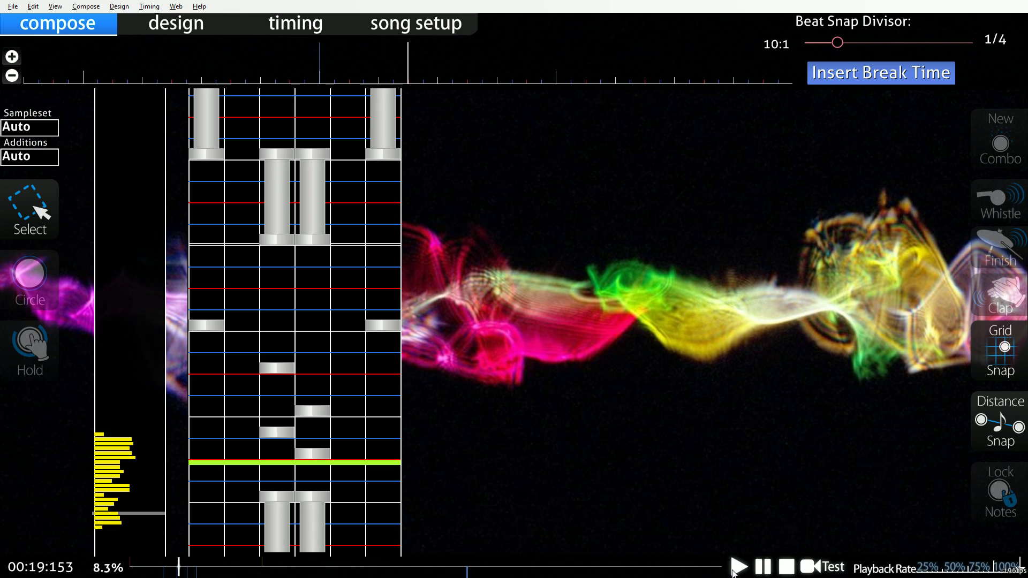
# Go back to 00:13:038, check the Clap hitsound addition for the sixth-column note following the long notes, and clear the selection
pyautogui.scroll(20, 733, 573)
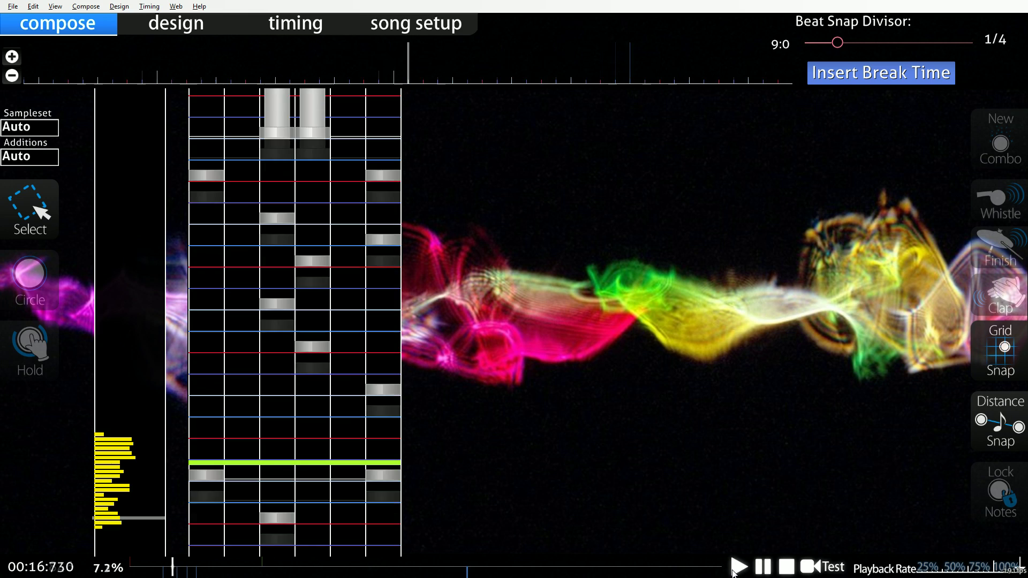
pyautogui.scroll(5, 733, 573)
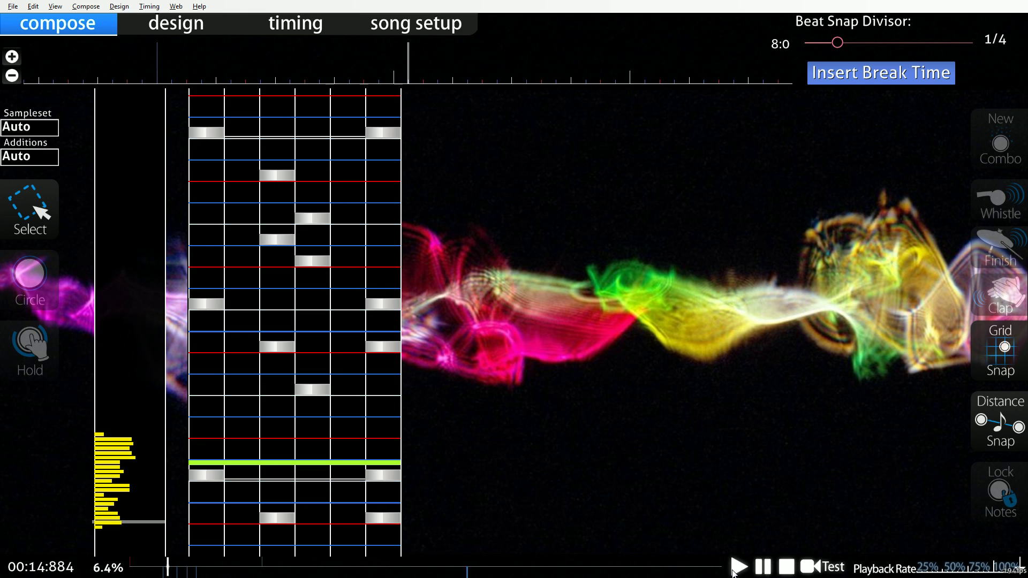
pyautogui.scroll(3, 733, 574)
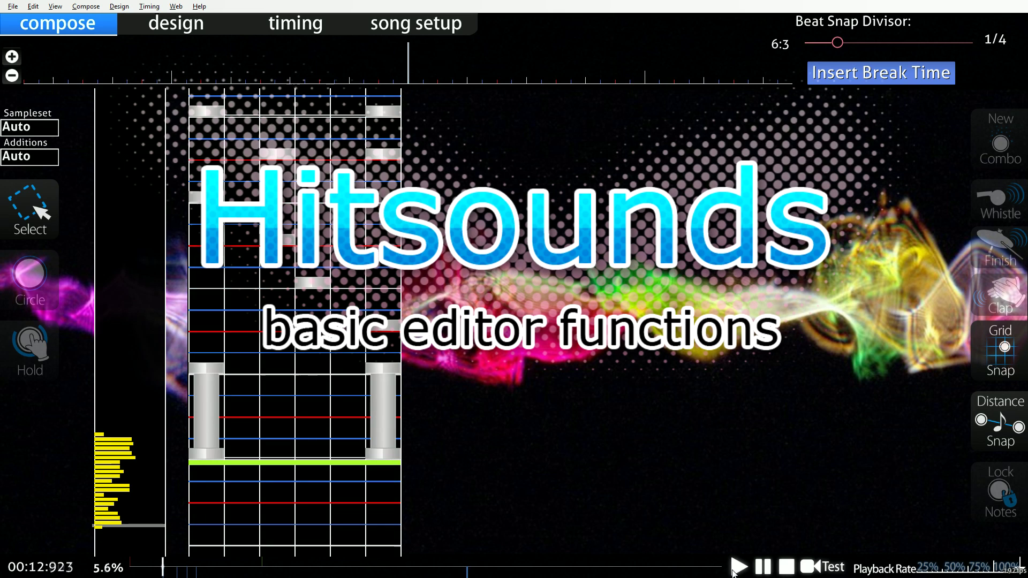
pyautogui.scroll(1, 734, 573)
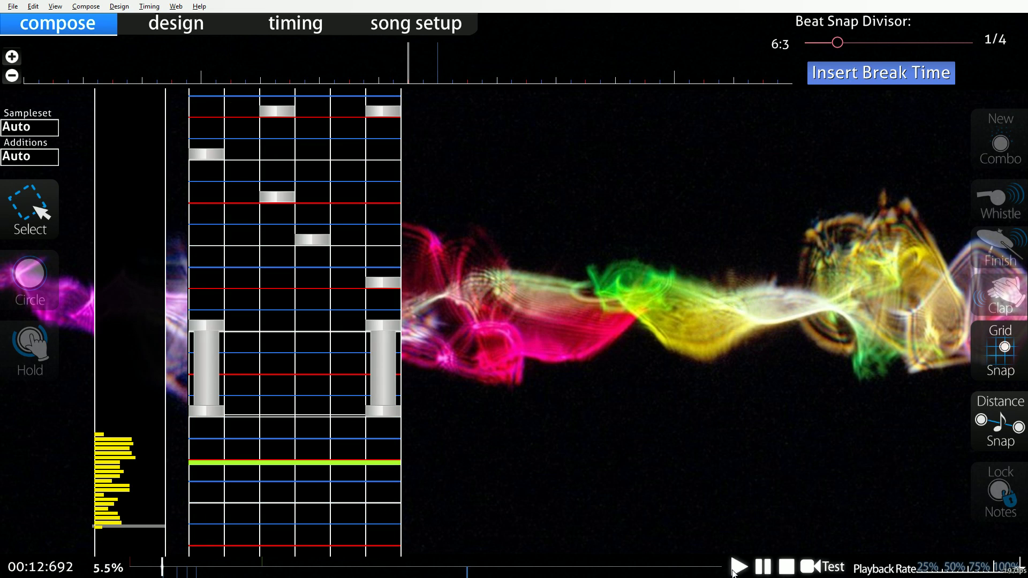
pyautogui.scroll(-1, 733, 574)
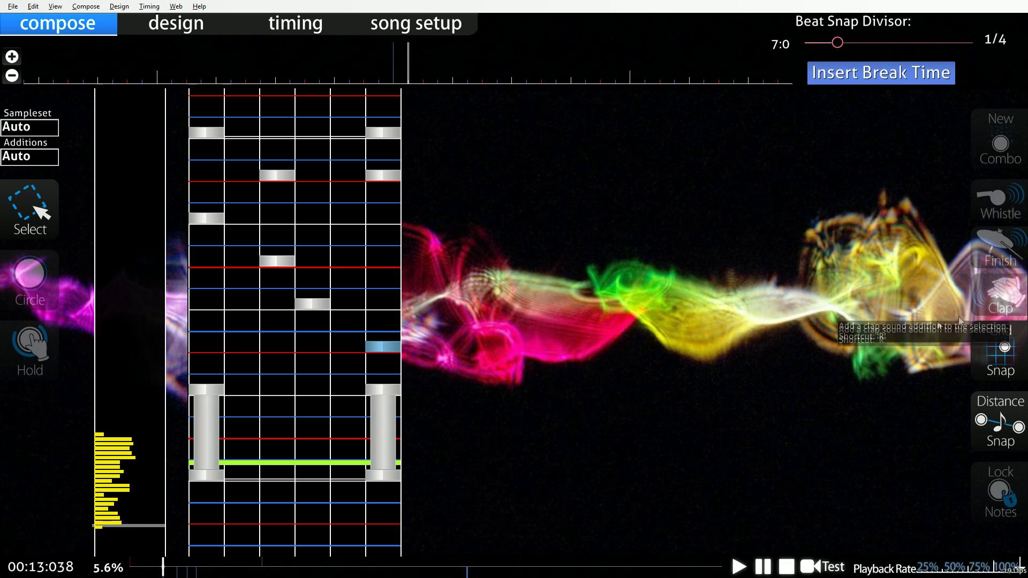
pyautogui.click(408, 390)
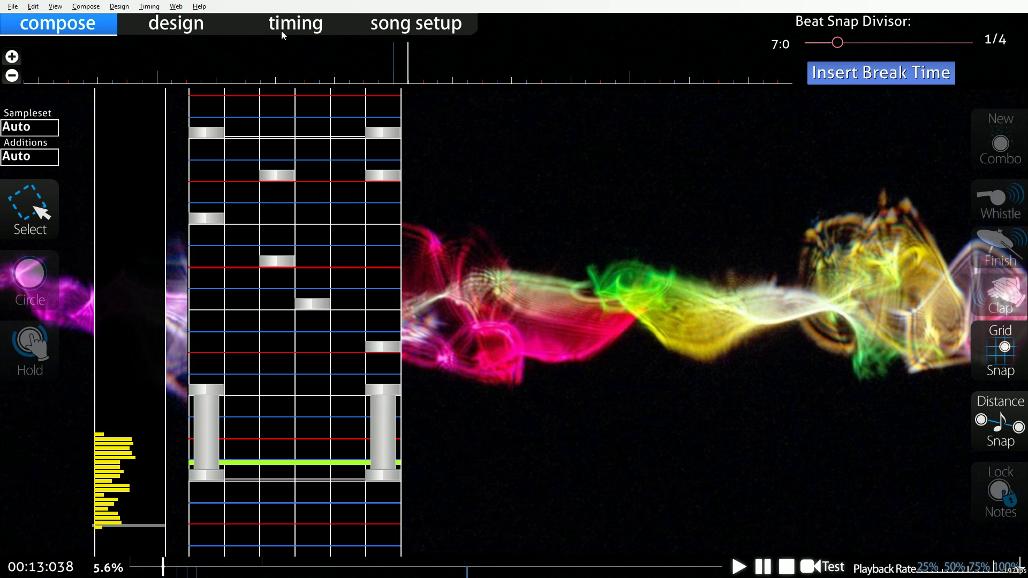
# Review the default audio sample settings in the song setup, try the Drum sample set, and close the settings without confirming
pyautogui.click(433, 30)
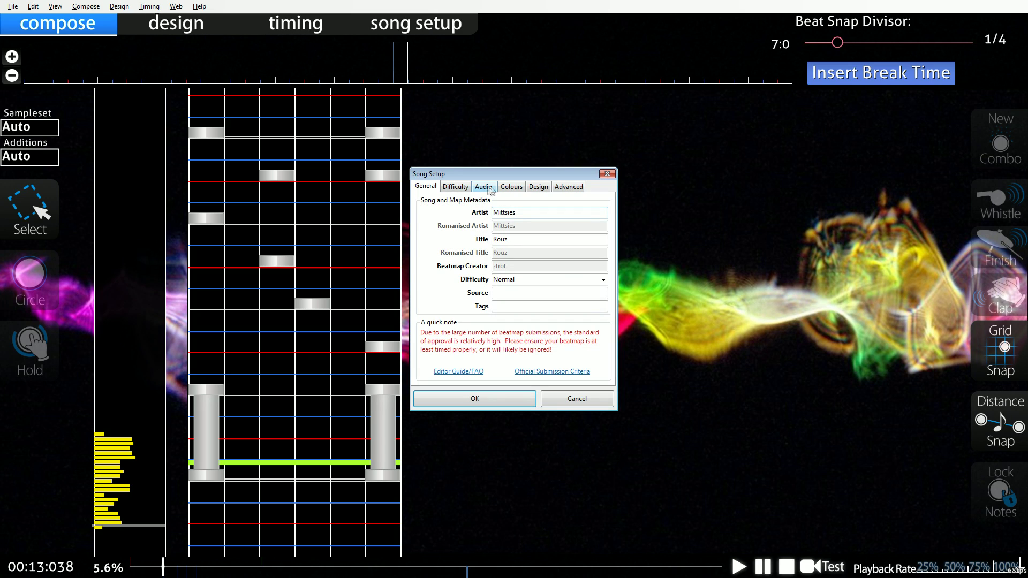
pyautogui.click(488, 187)
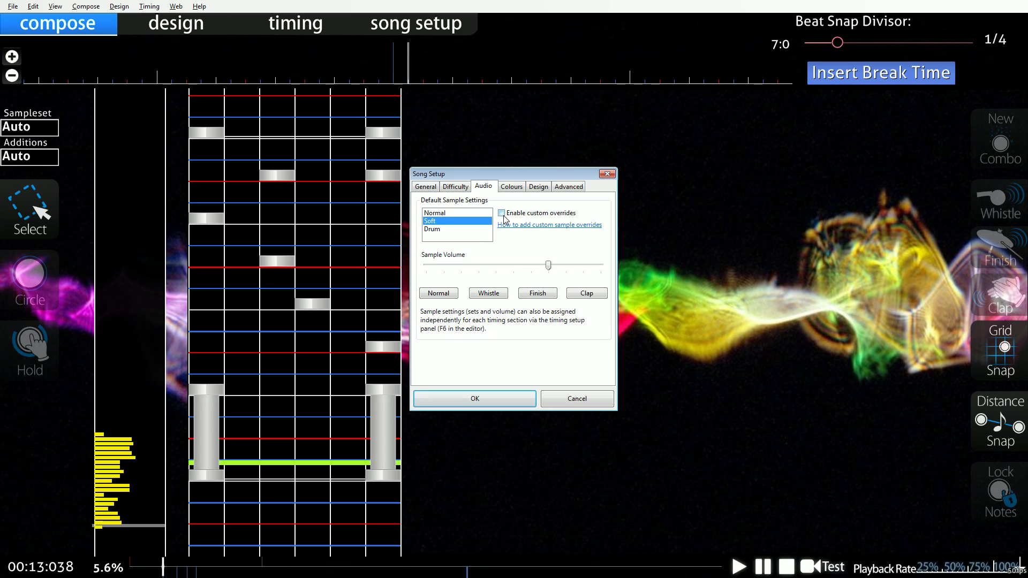
pyautogui.click(442, 230)
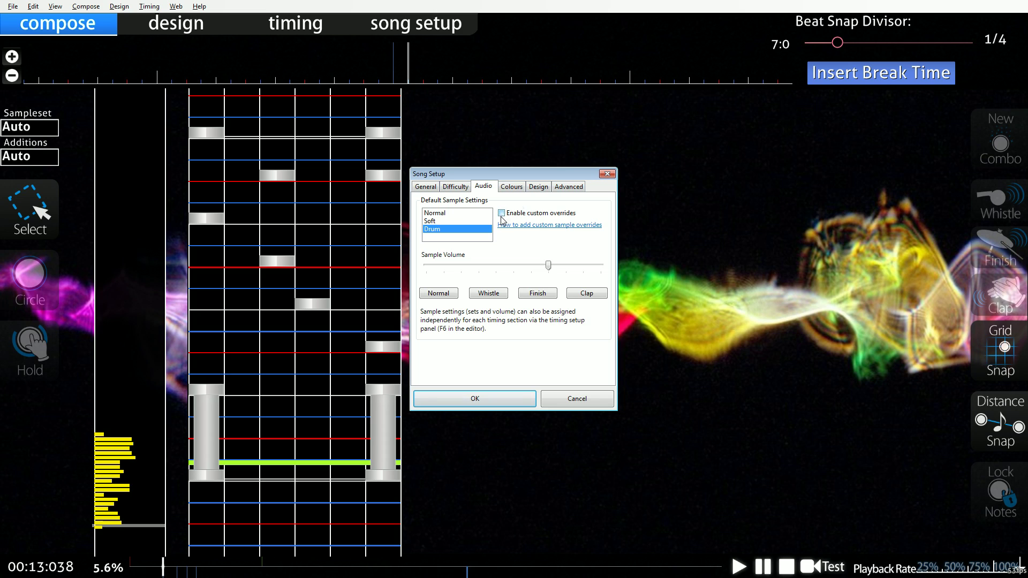
pyautogui.click(607, 174)
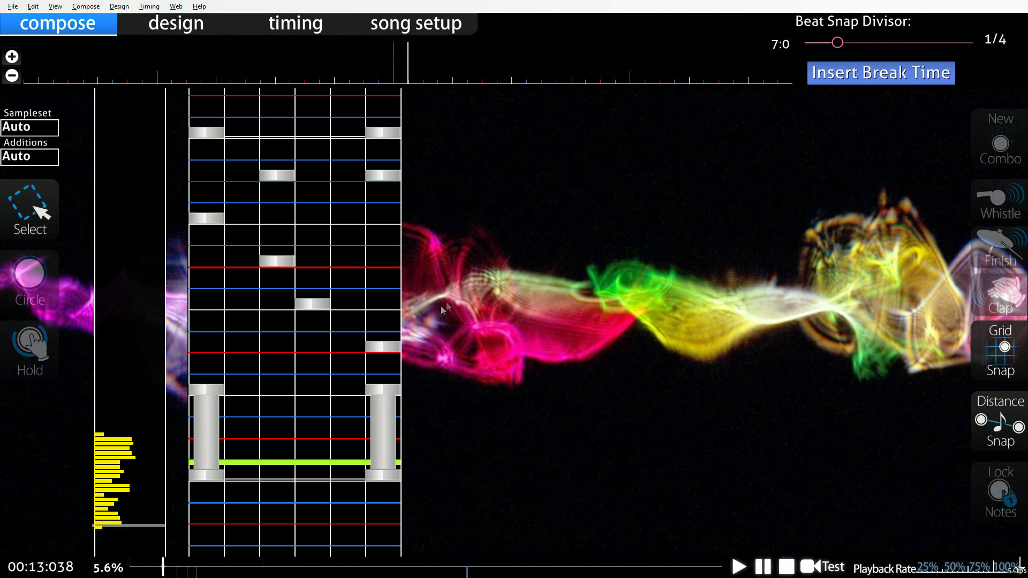
# Test play the beatmap from around 00:12:807 with autoplay enabled
pyautogui.scroll(-3, 440, 303)
pyautogui.scroll(1, 613, 472)
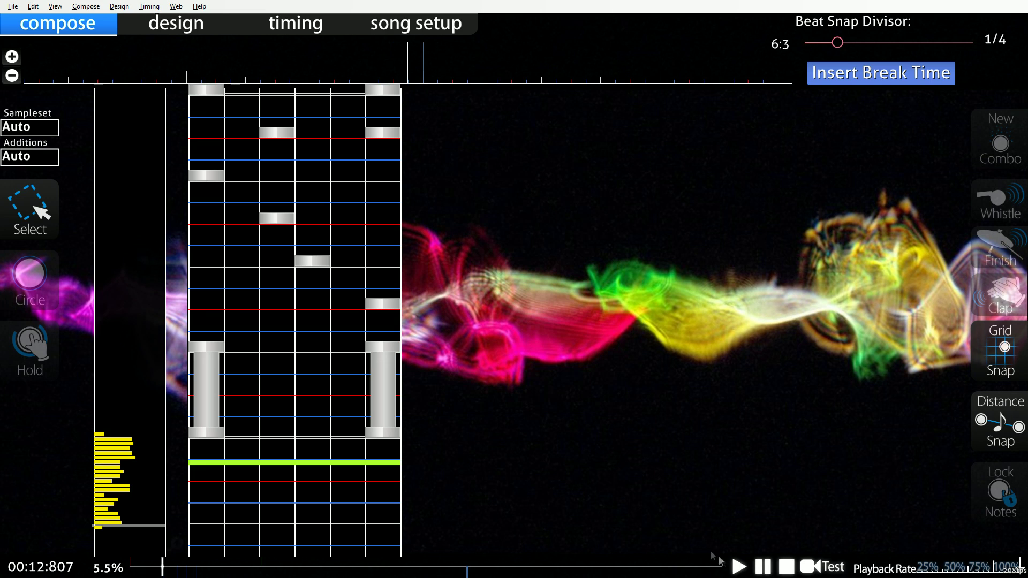
pyautogui.click(834, 568)
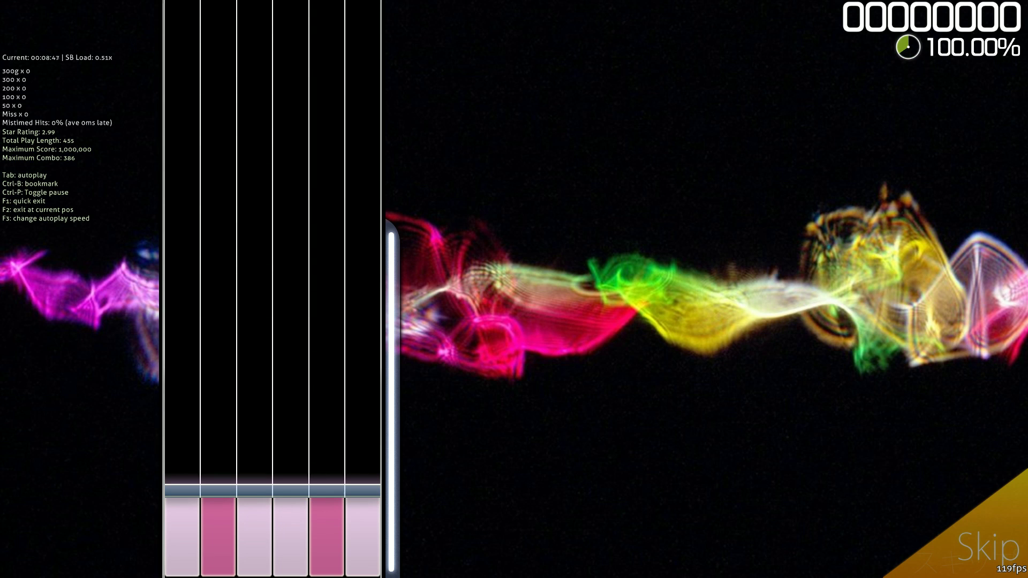
pyautogui.press('Tab')
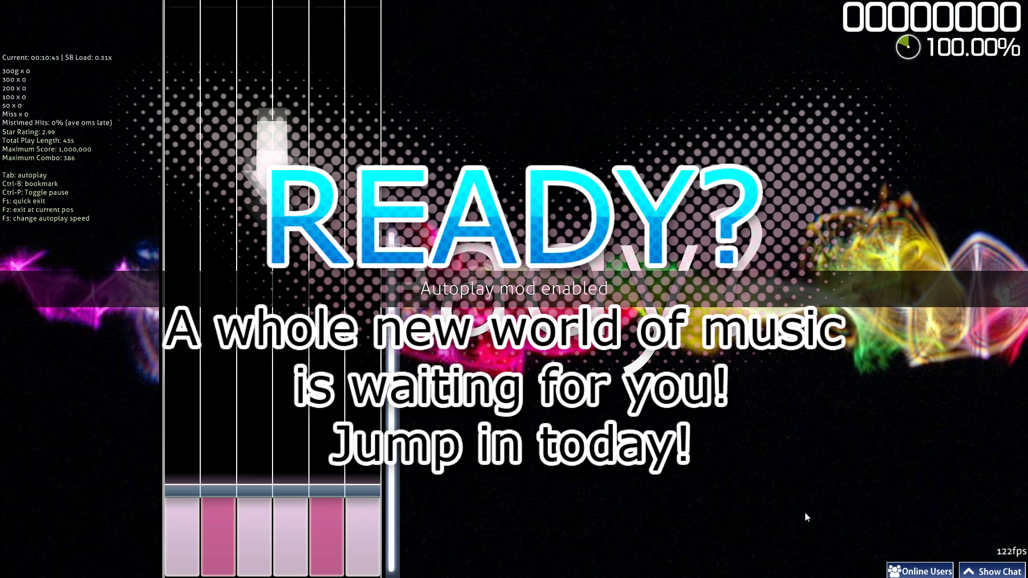